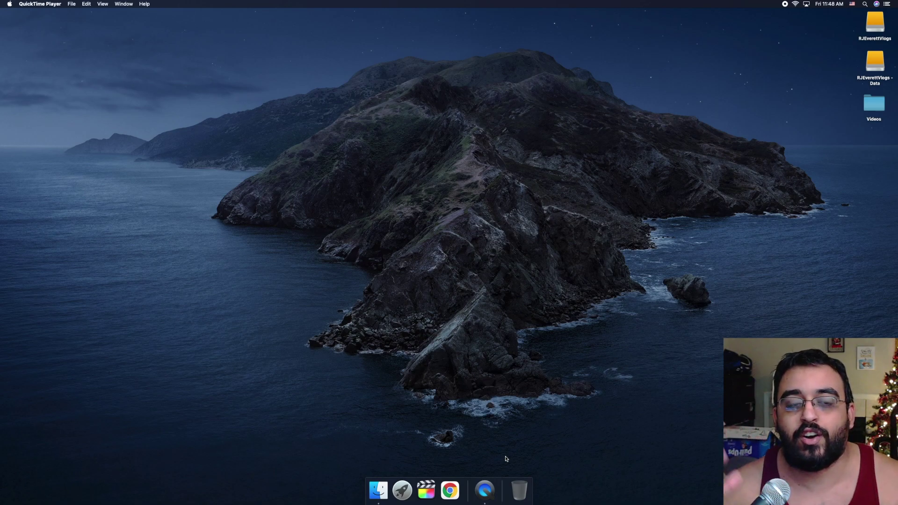
# Step: Launch the App Store from the Launchpad grid of installed apps
pyautogui.click(402, 490)
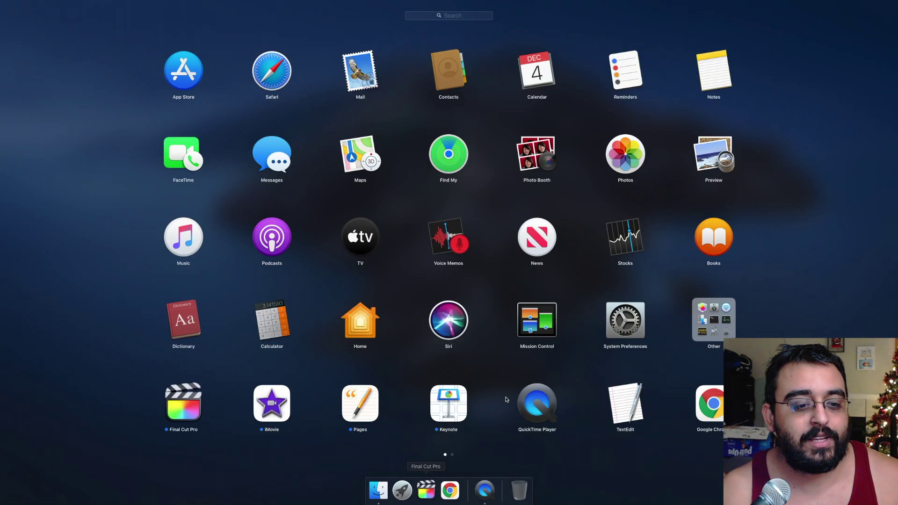
pyautogui.click(188, 78)
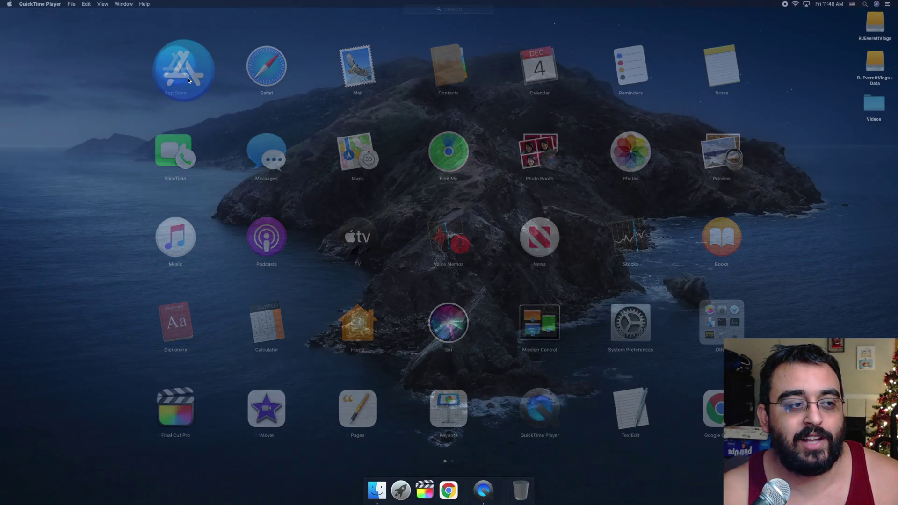
pyautogui.write('o')
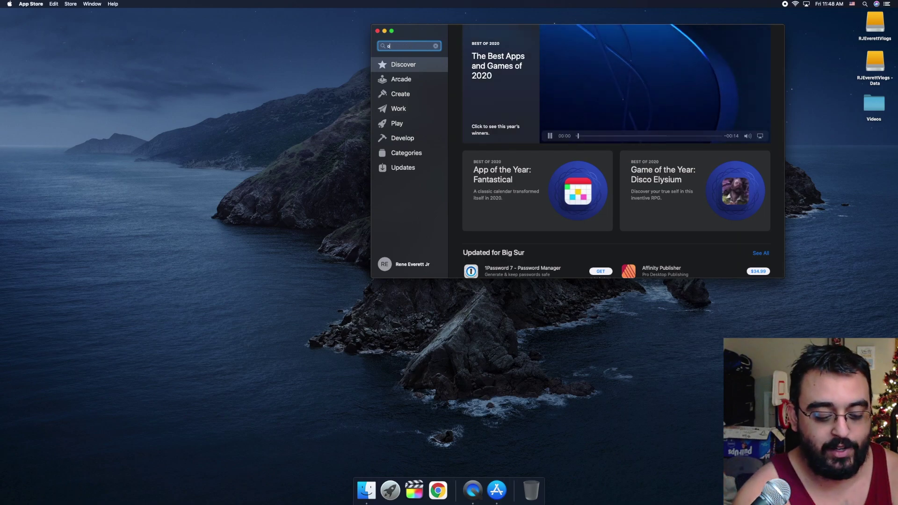
pyautogui.write('nenote')
# Step: Search for OneNote, launch the installed Microsoft OneNote app and advance its welcome carousel
pyautogui.press('Return')
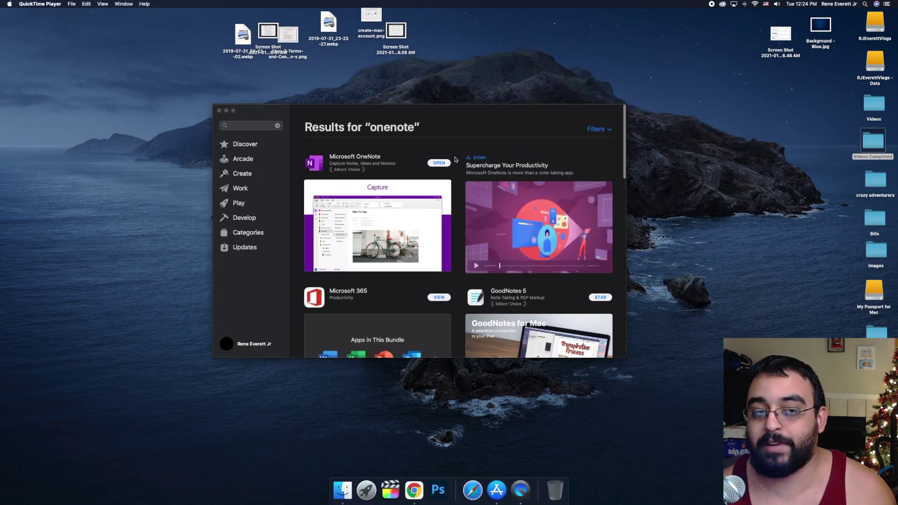
pyautogui.scroll(-1, 455, 159)
pyautogui.scroll(-1, 455, 159)
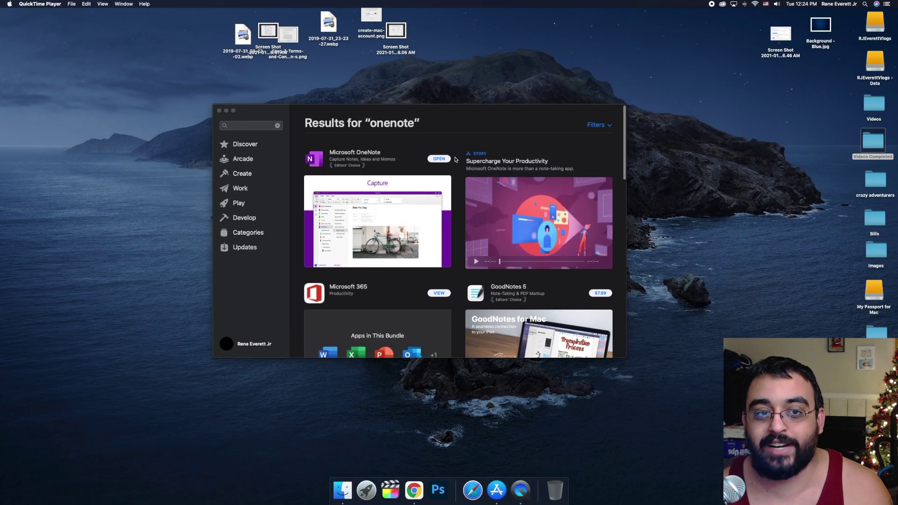
pyautogui.click(439, 160)
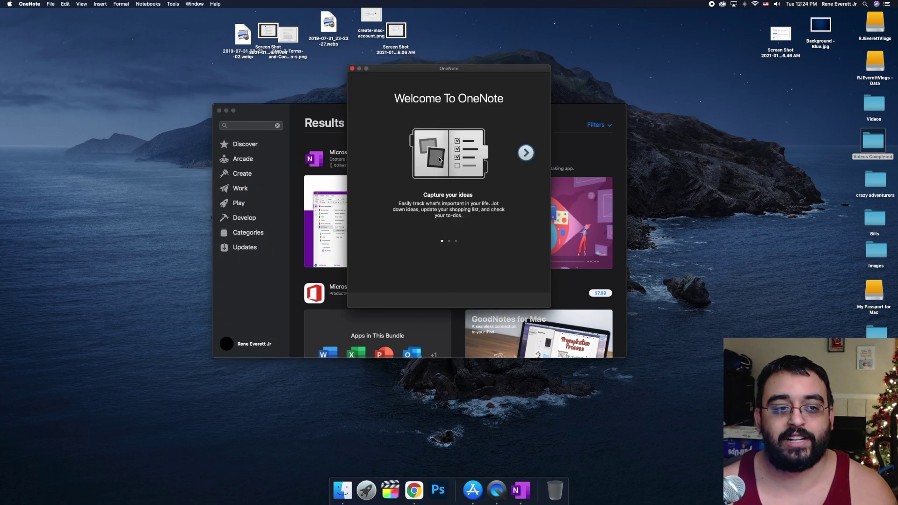
pyautogui.click(525, 153)
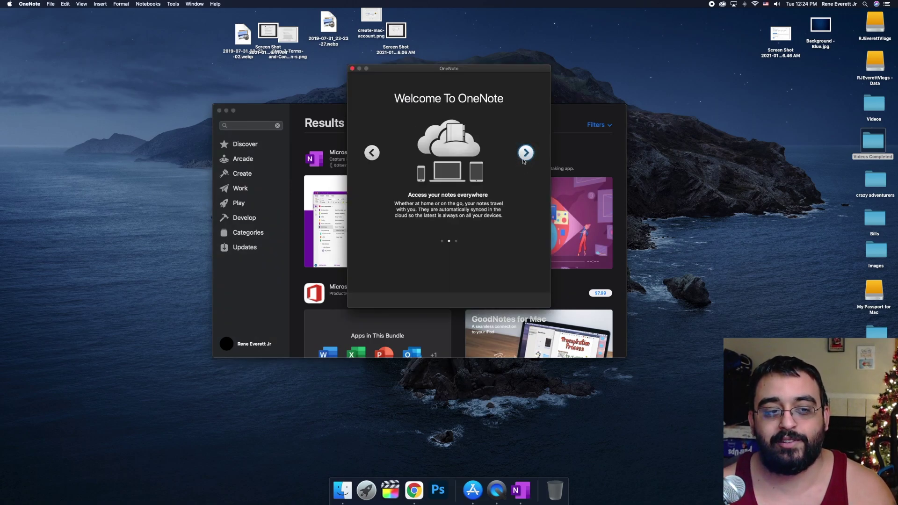
# Step: Finish the welcome tour with Get started, reaching the Microsoft sign-in prompt
pyautogui.click(467, 267)
pyautogui.click(453, 196)
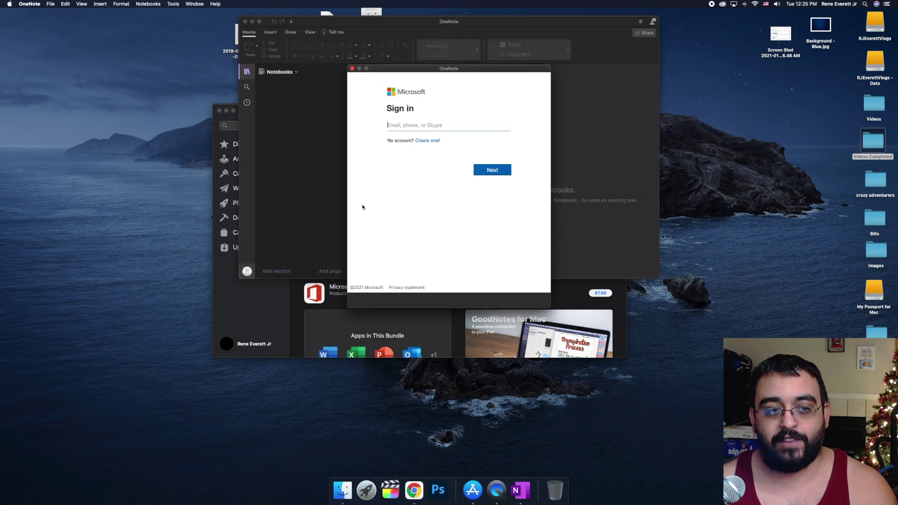